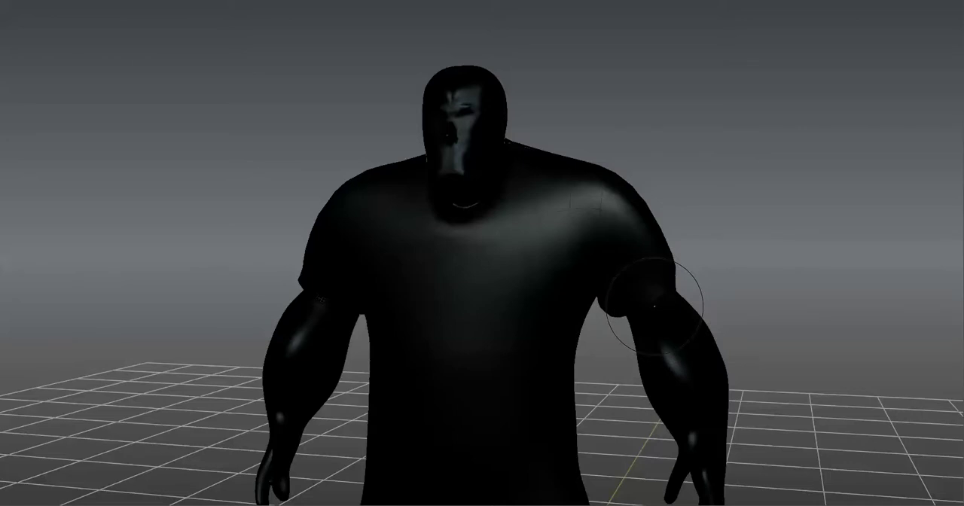
- Orbit the dark bully sculpt through side and low front views, then open the first big bully render
mouse_move(653, 307)
left_mouse_down("alt")
mouse_move(535, 258)
mouse_move(381, 256)
left_mouse_up("alt")
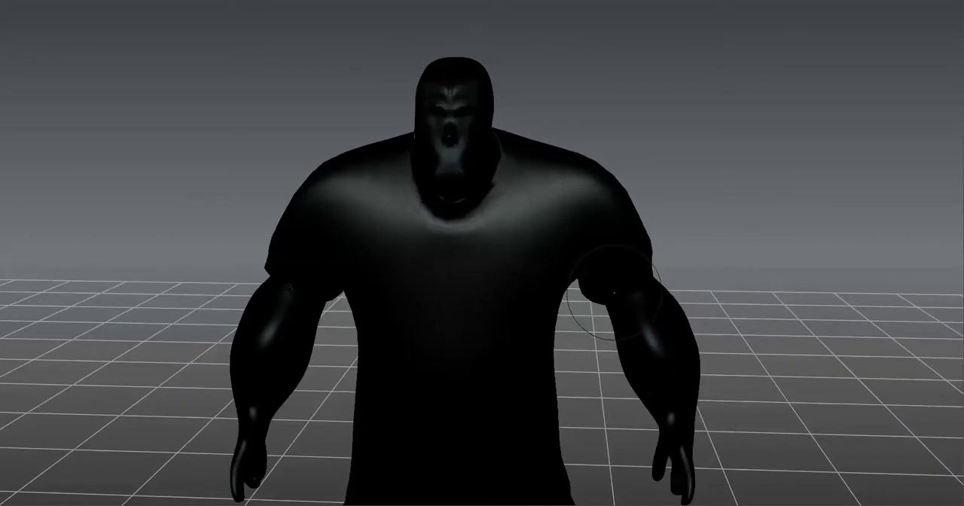
middle_click_drag(538, 312, 545, 183)
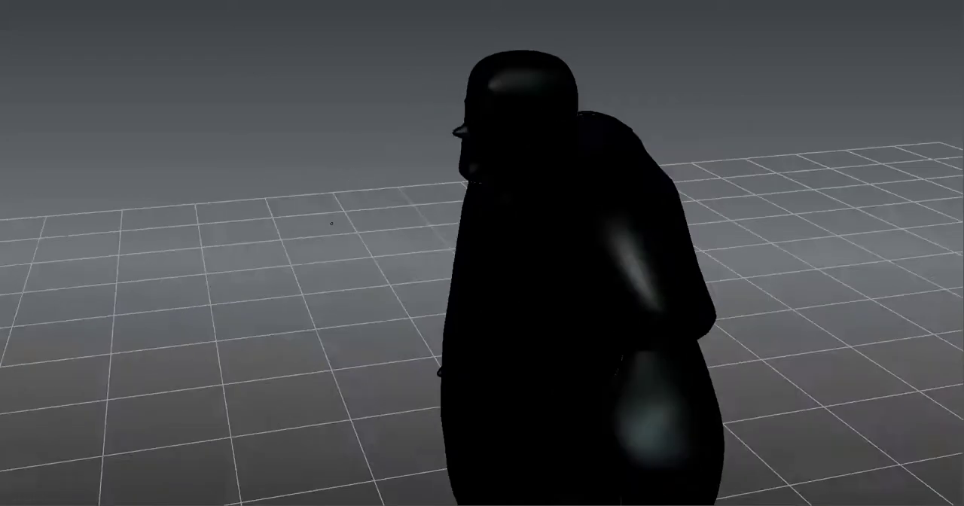
middle_click_drag(462, 334, 527, 249)
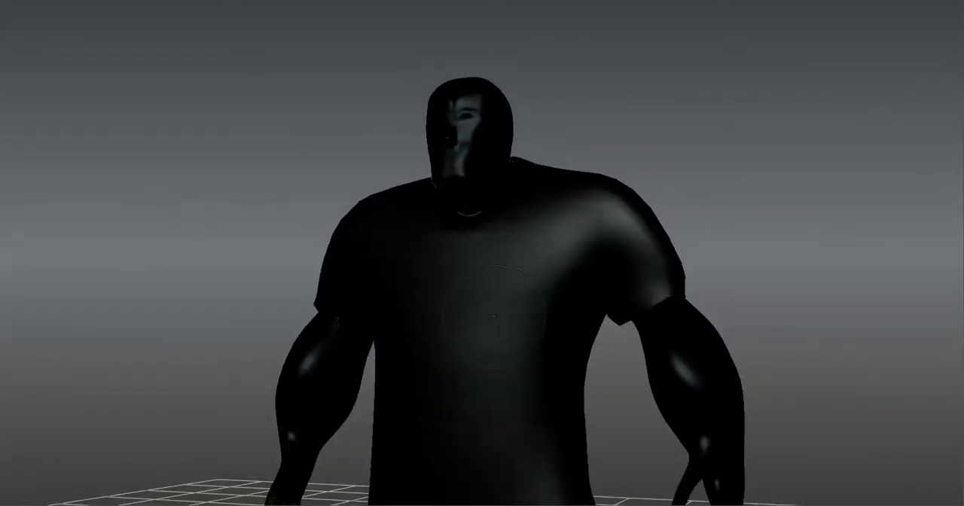
middle_click_drag(663, 226, 685, 201)
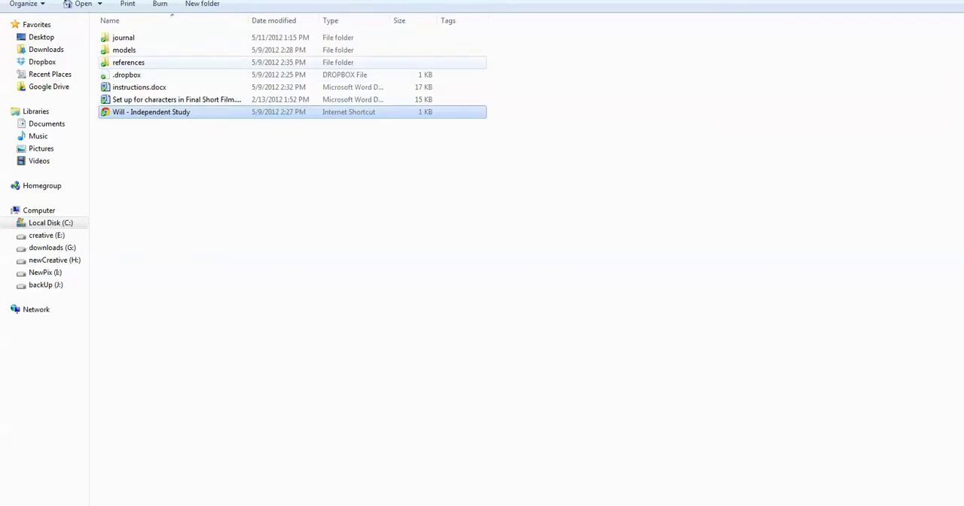
double_click(124, 37)
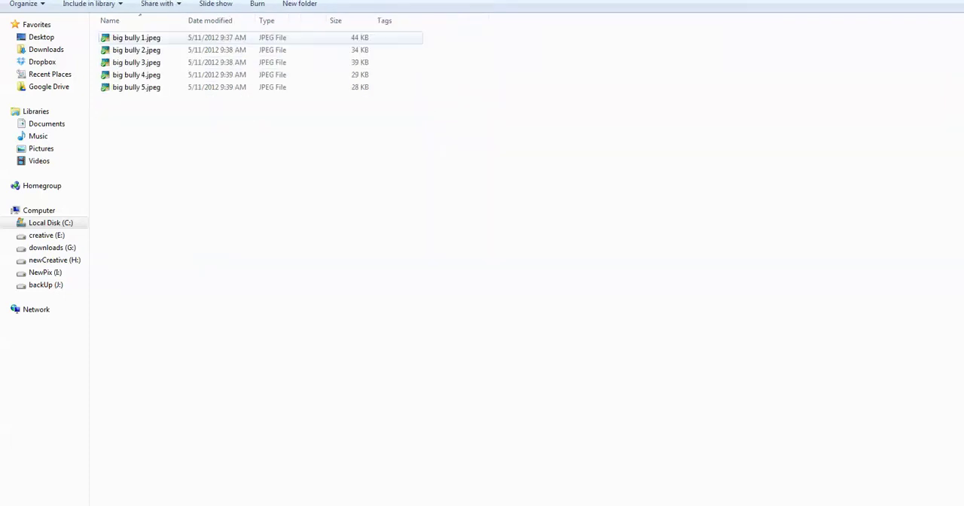
left_click(136, 37)
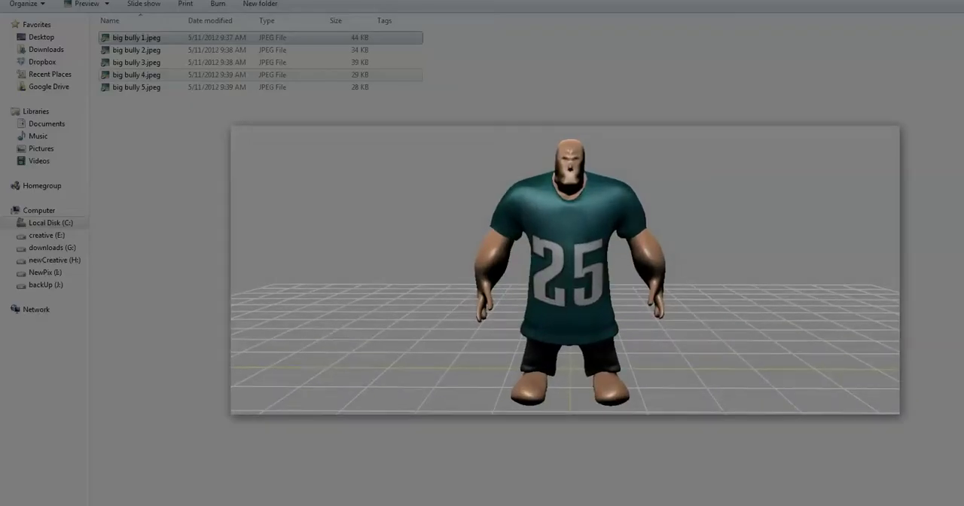